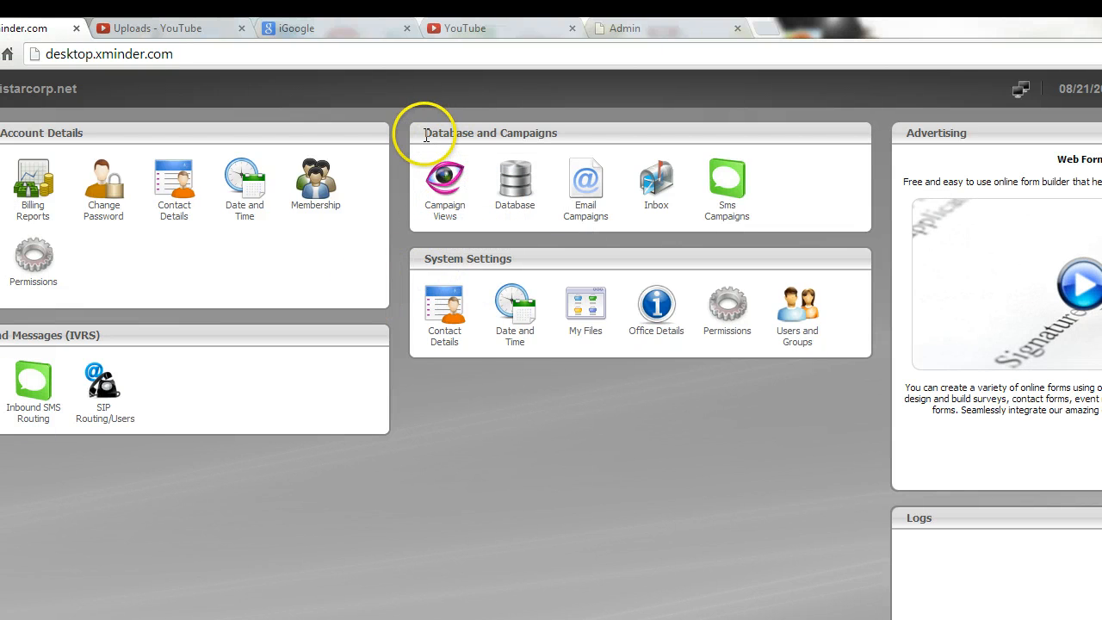
Open the Database manager from the dashboard's Database and Campaigns panel.
drag(422, 133, 596, 135)
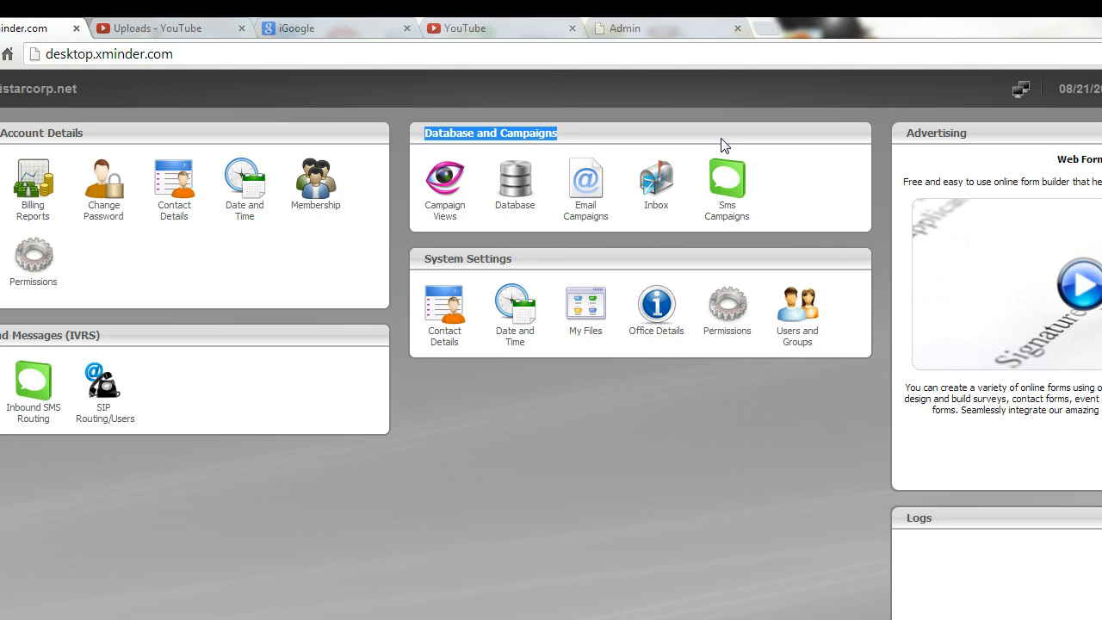
click(526, 191)
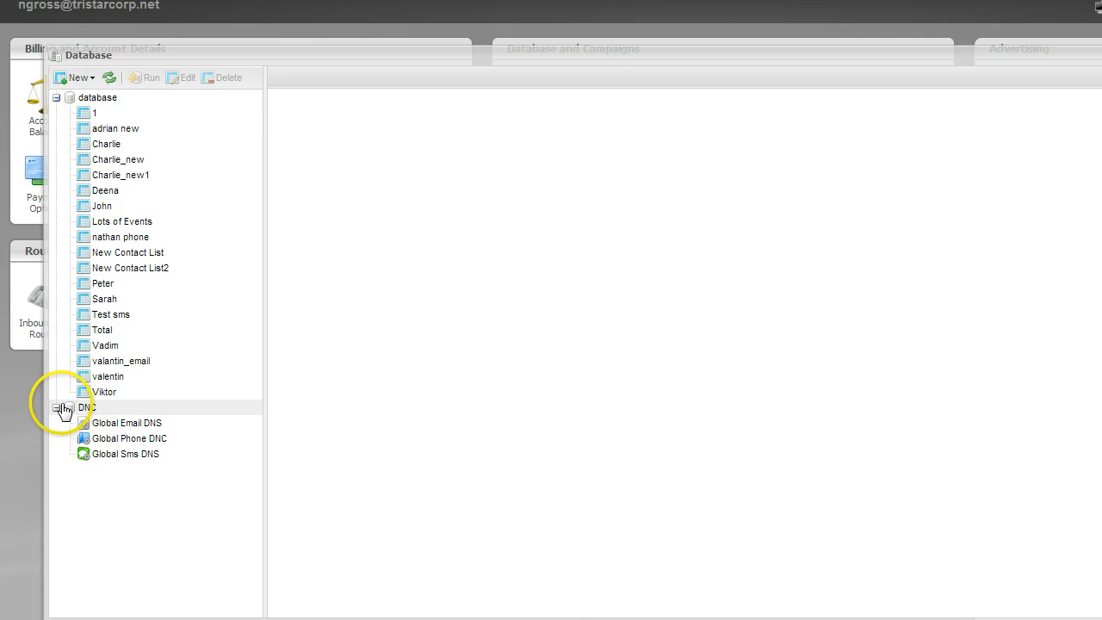
Collapse the DNC lists, then create and save a new contact list table named 'Contact 1'.
click(56, 407)
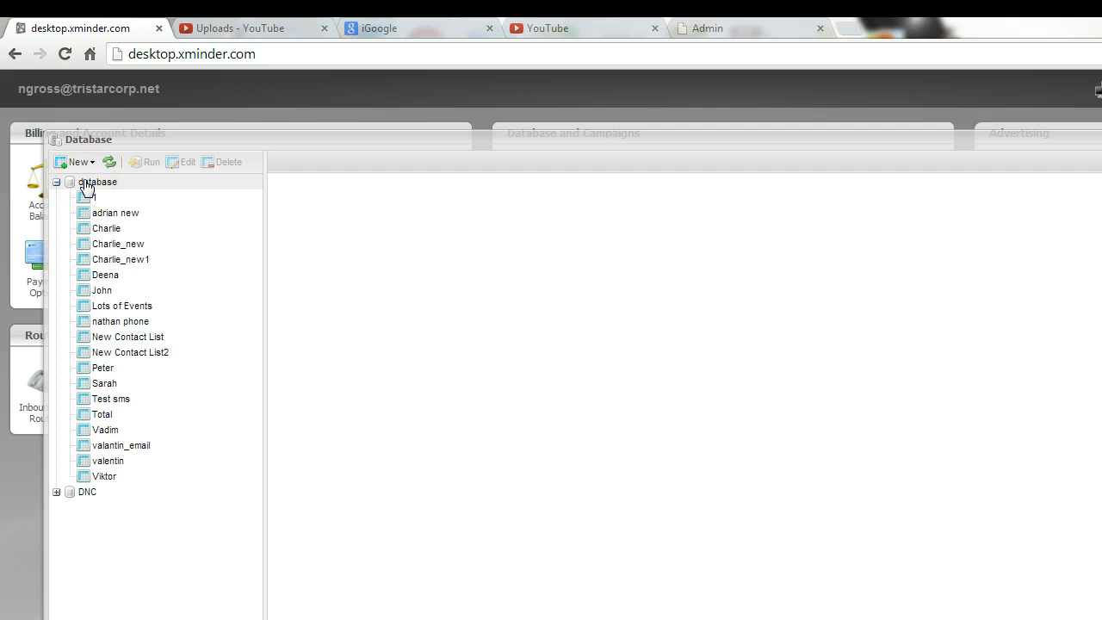
click(79, 162)
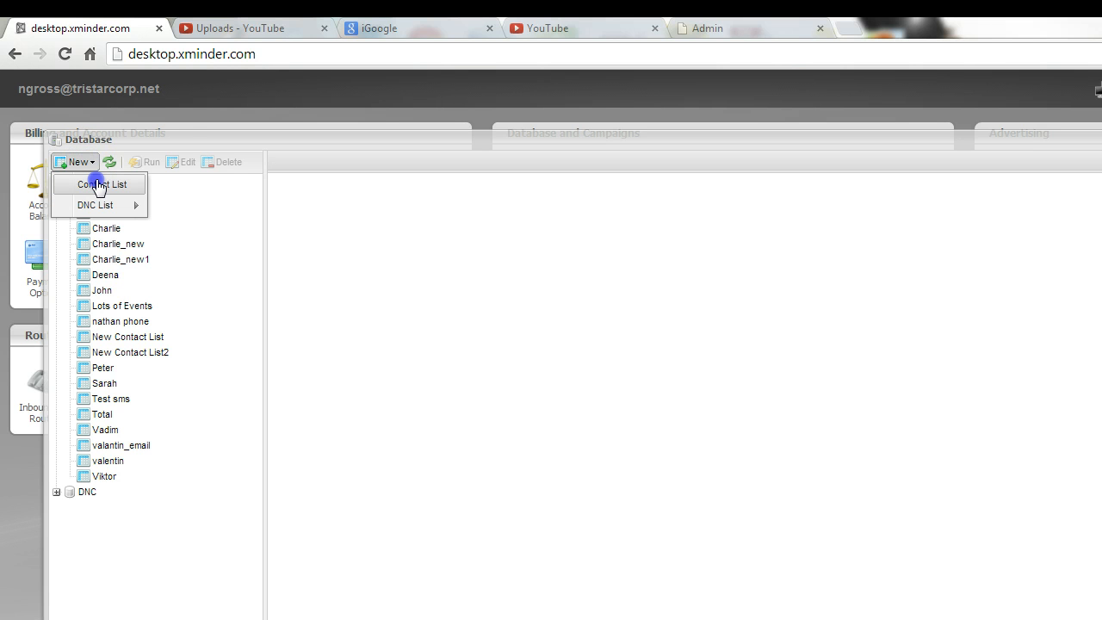
click(99, 185)
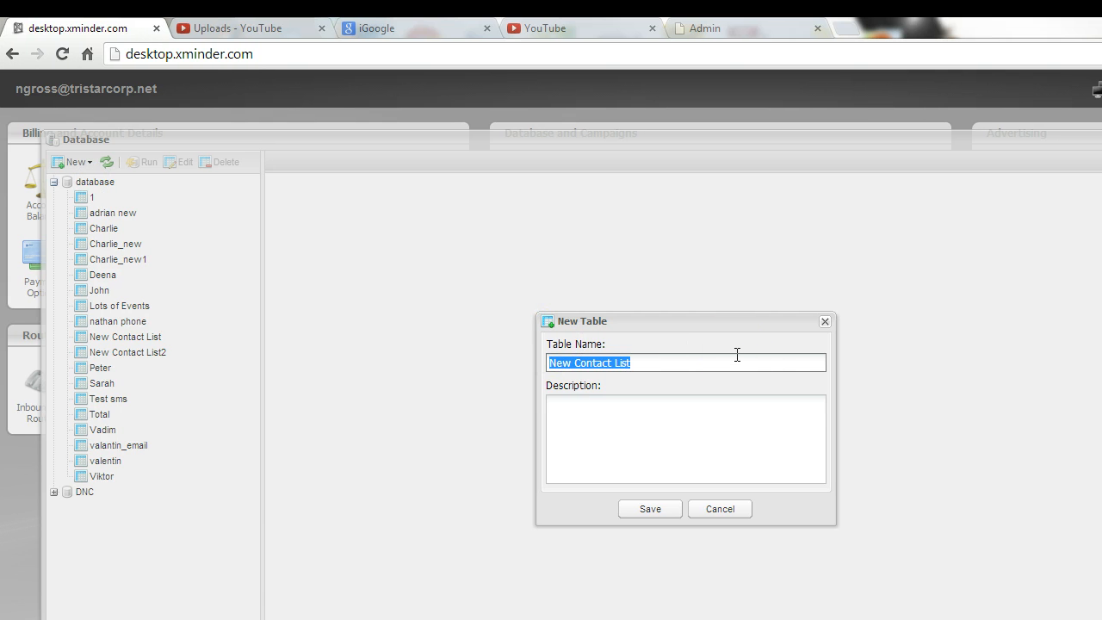
text(C)
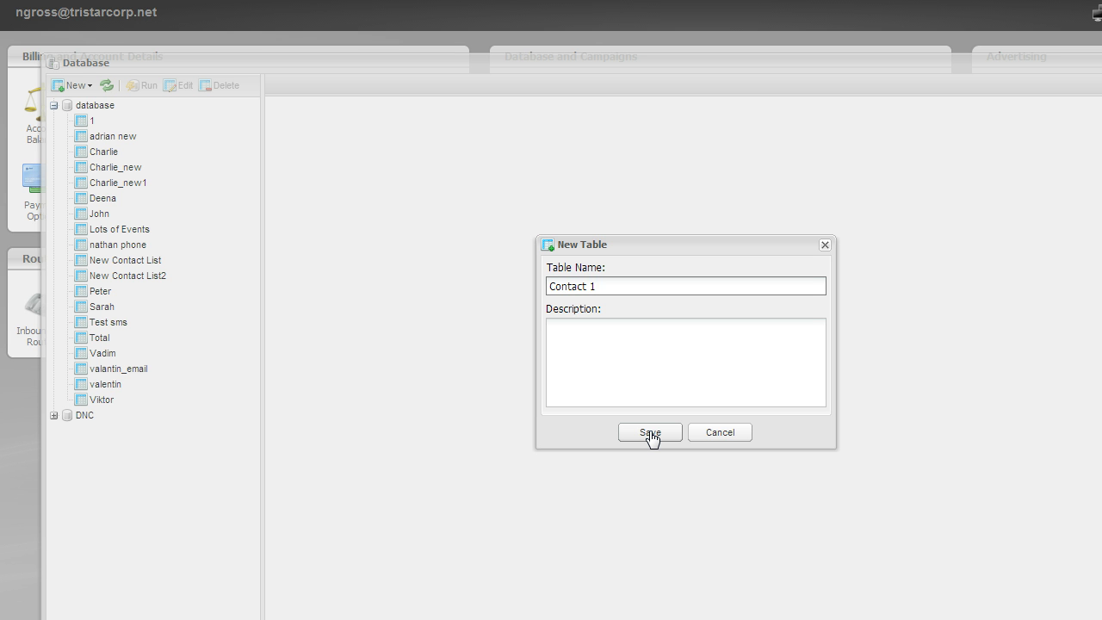
click(650, 433)
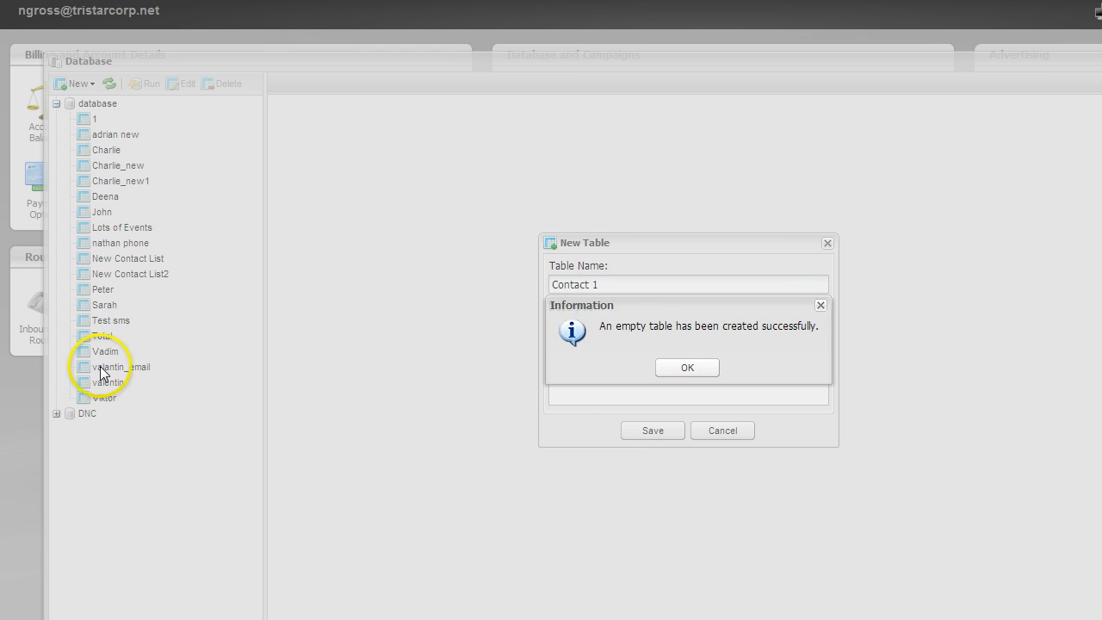
click(686, 369)
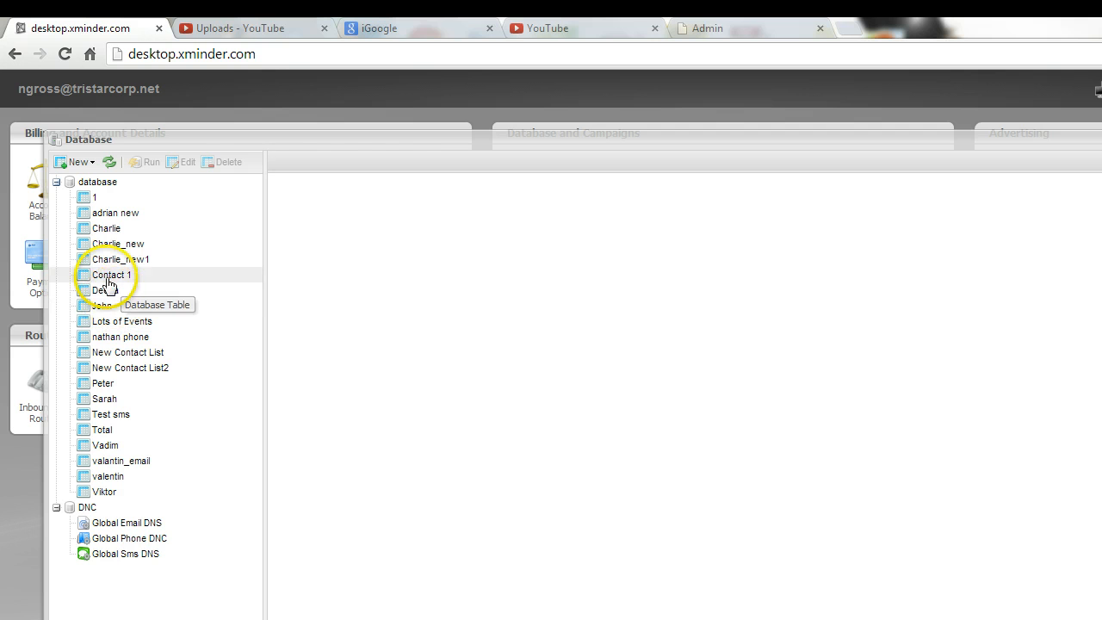
Open the Contact 1 and Deena tables, then close both tabs.
double_click(108, 277)
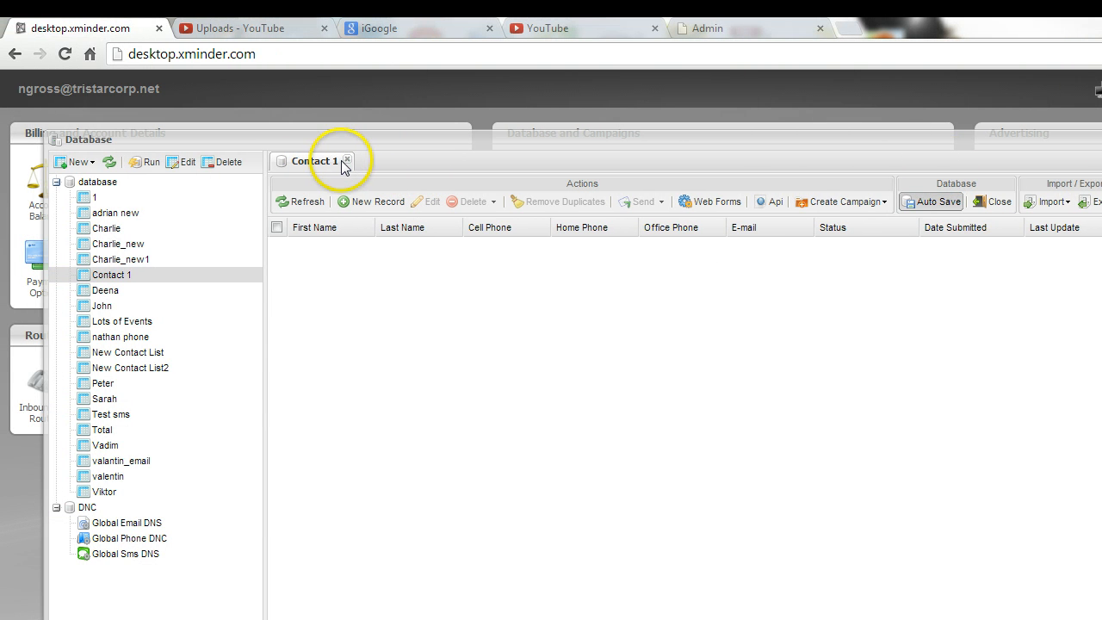
click(121, 291)
click(413, 161)
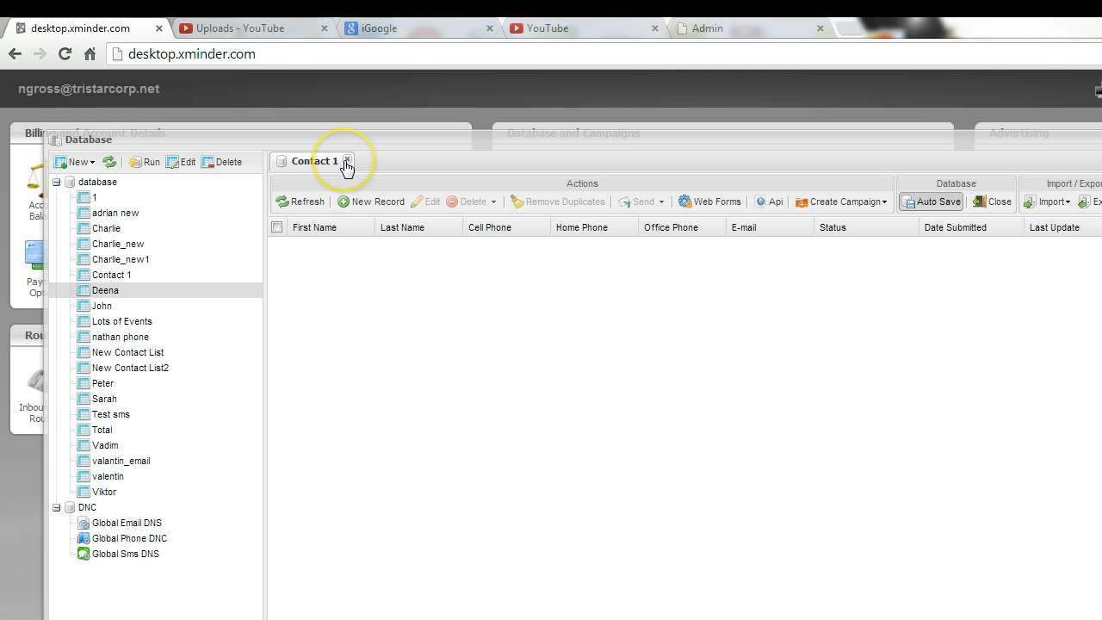
click(345, 163)
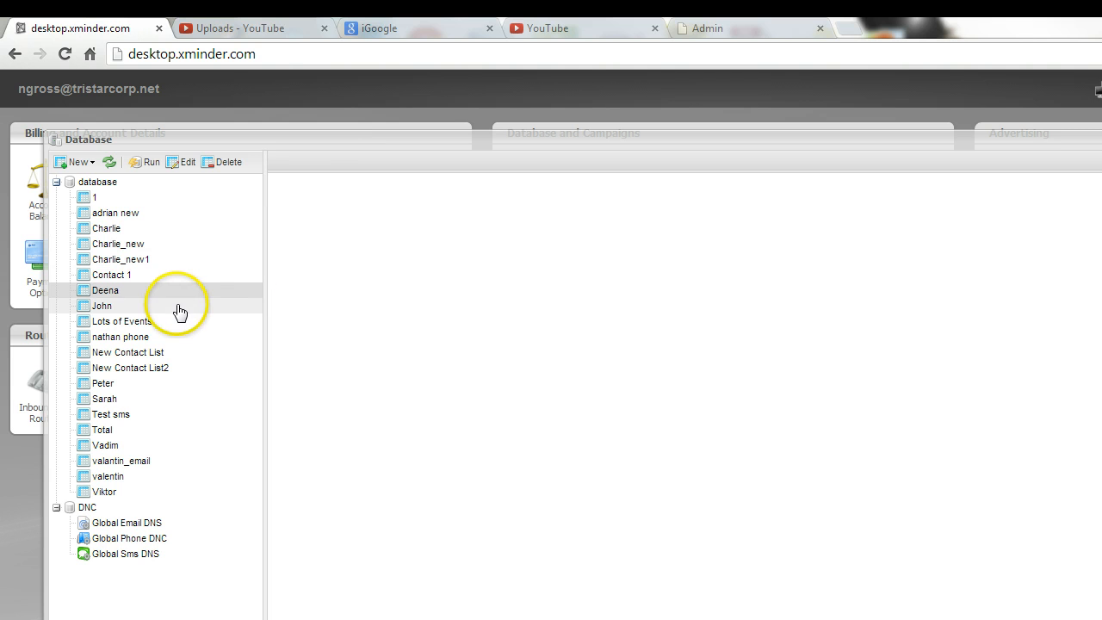
Edit Contact 1's structure and add text field 'Maleorfemale' labelled 'Male of Female'.
click(218, 183)
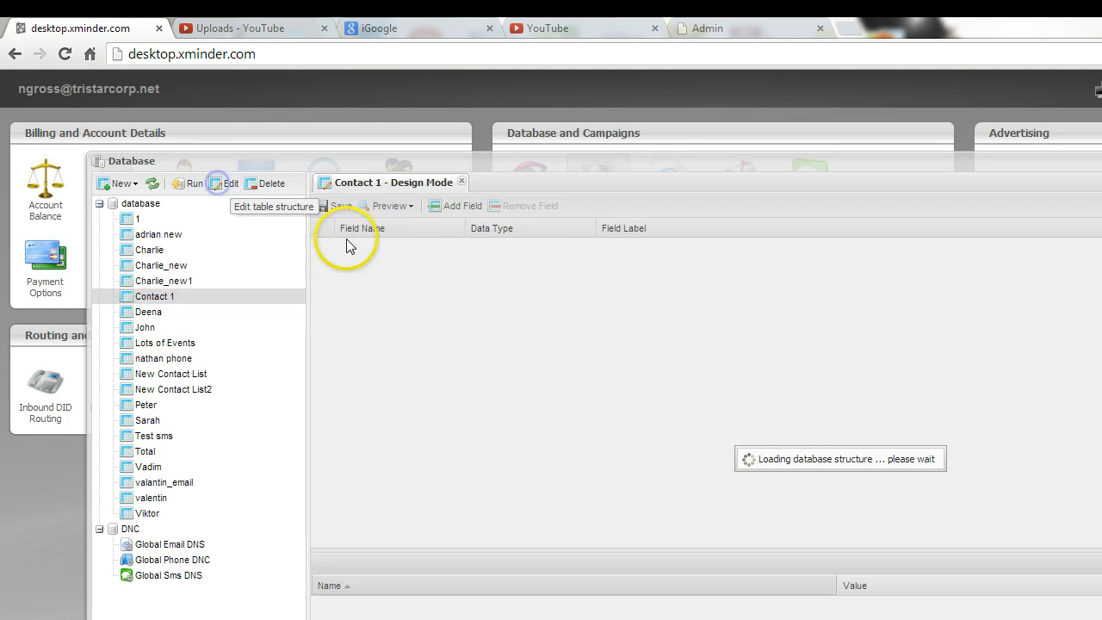
click(395, 207)
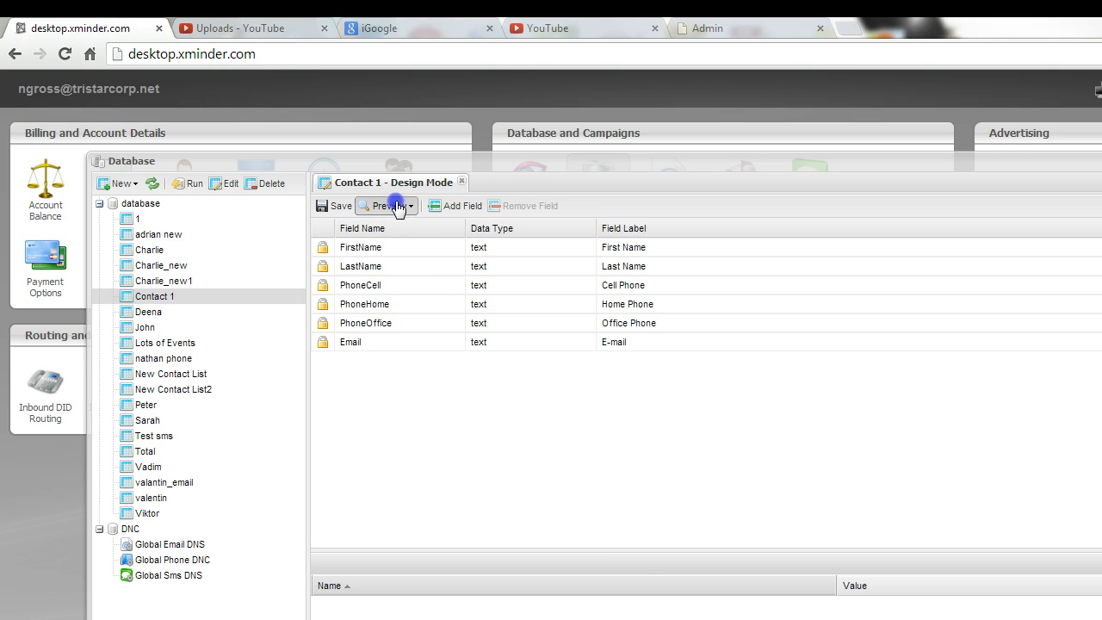
click(455, 206)
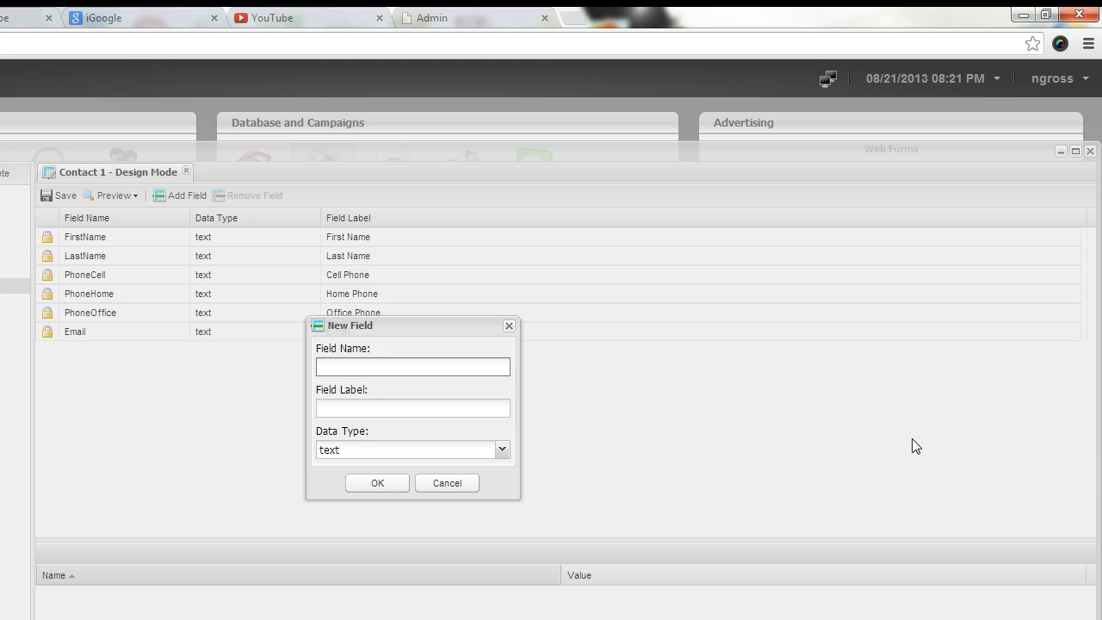
text(M)
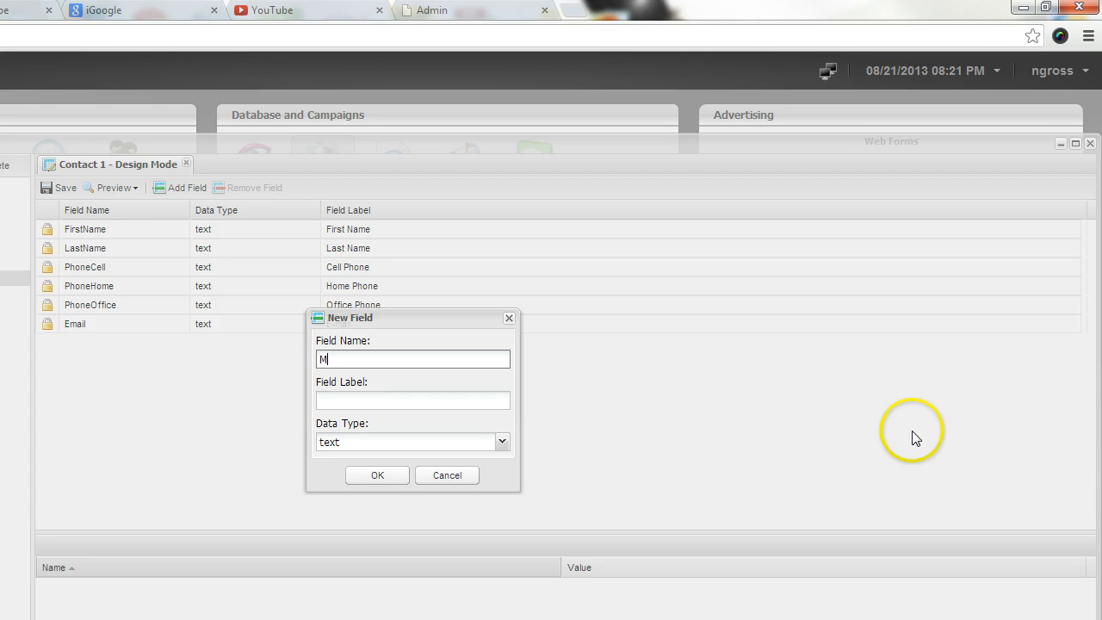
key(BackSpace)
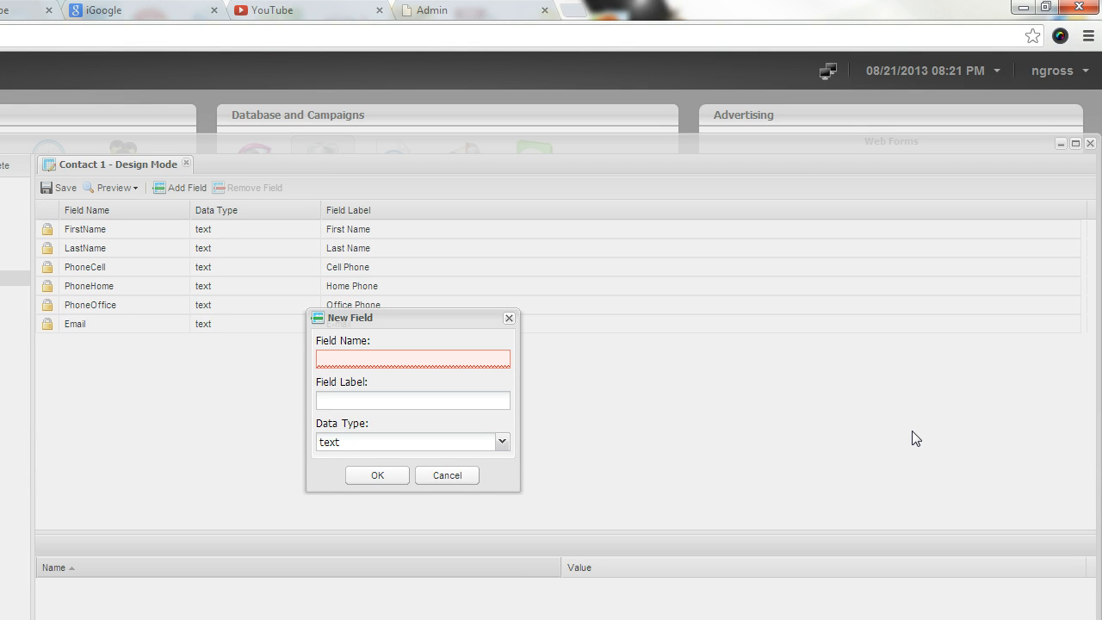
text(Mo)
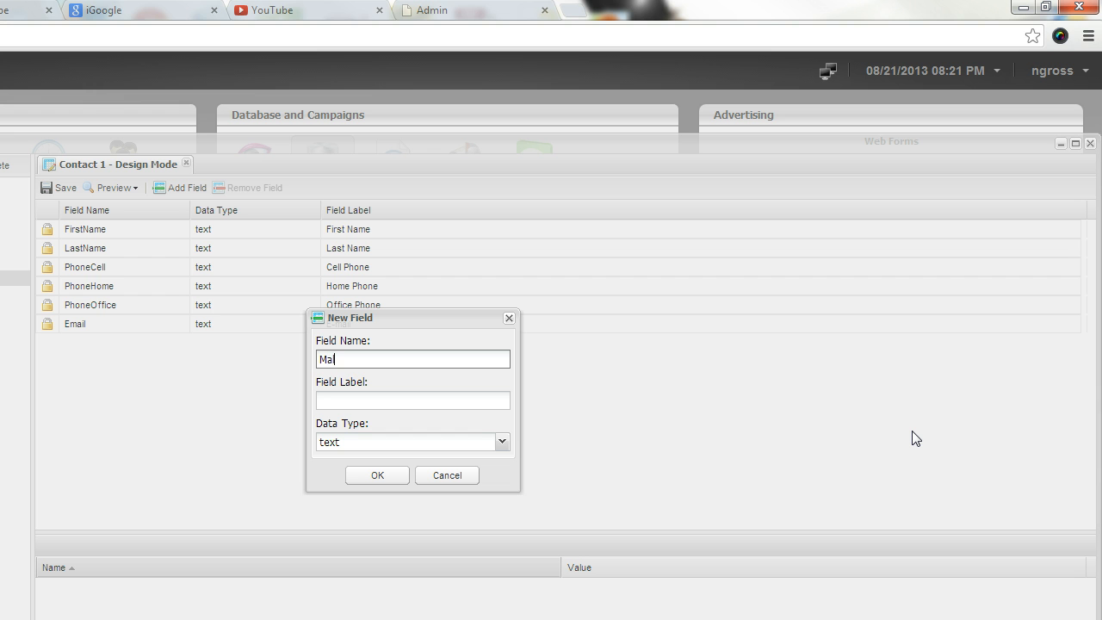
text(leorfemale)
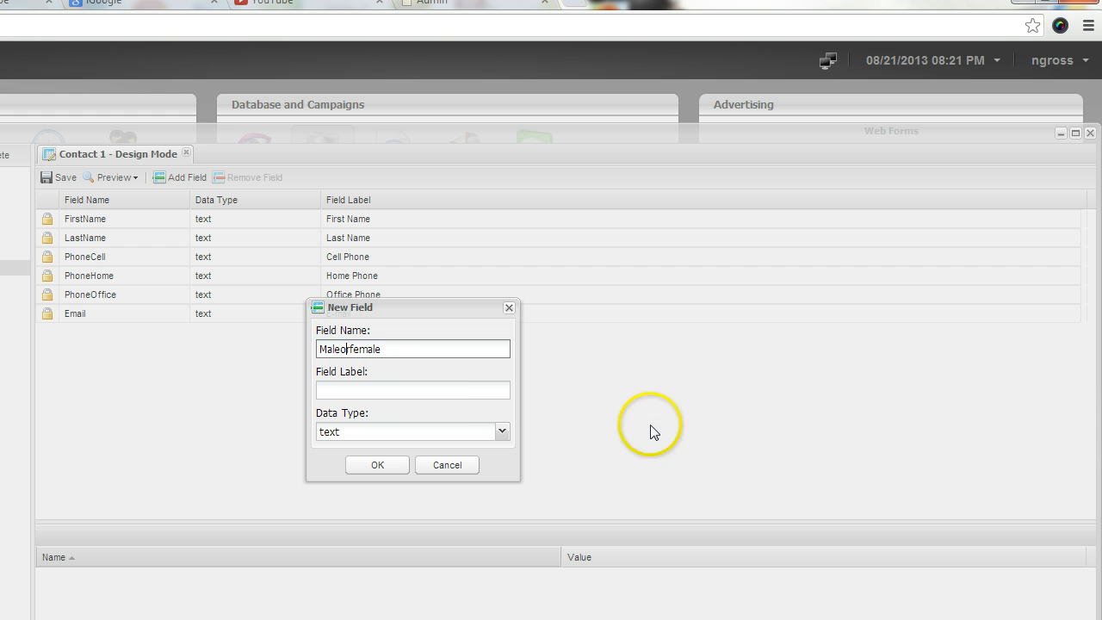
click(477, 405)
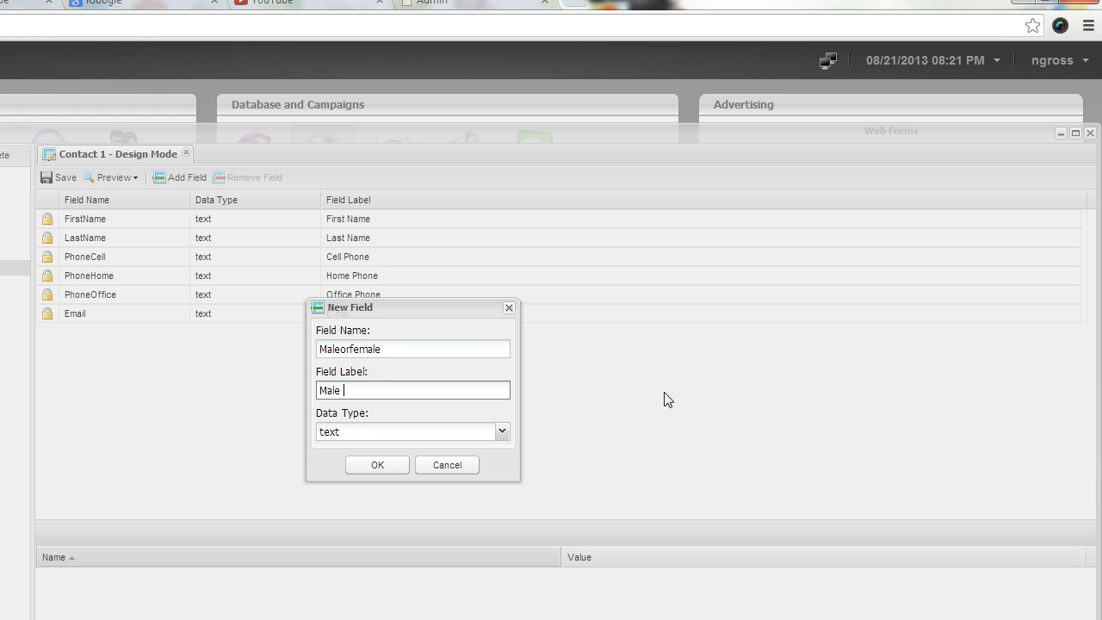
text(Male of Female)
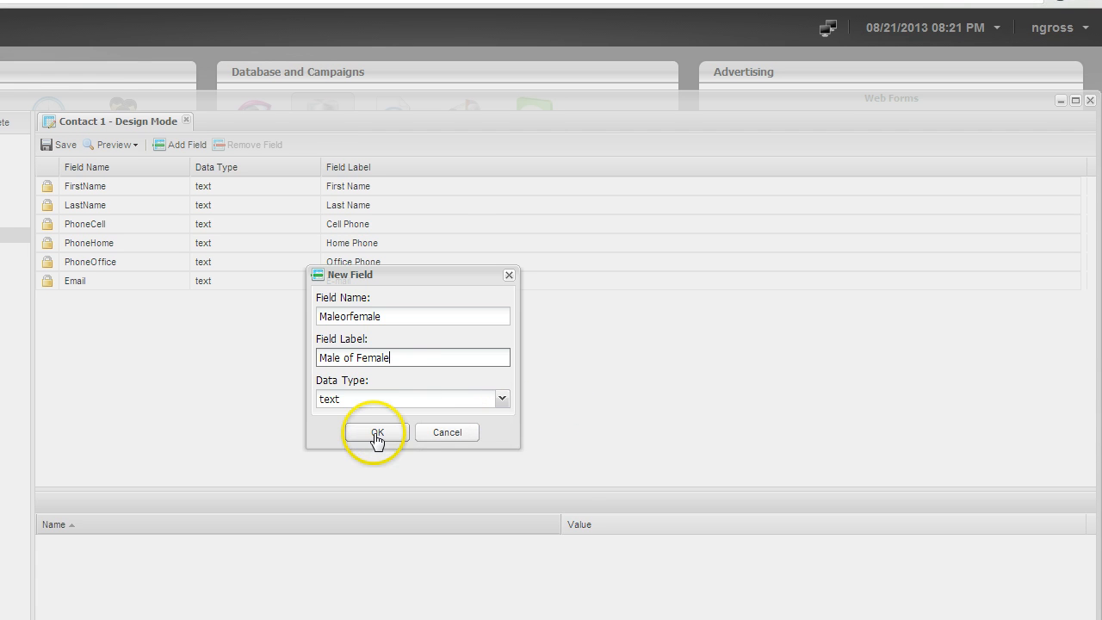
click(376, 433)
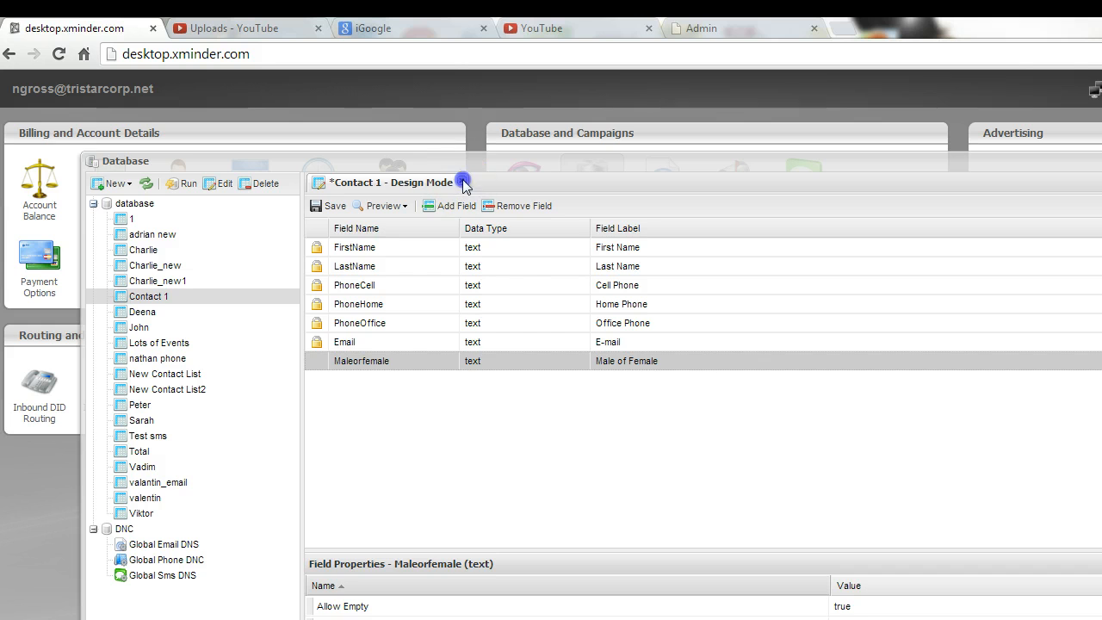
Save the structure changes, reopen Contact 1 and move the Male of Female column after E-mail.
click(463, 184)
click(620, 447)
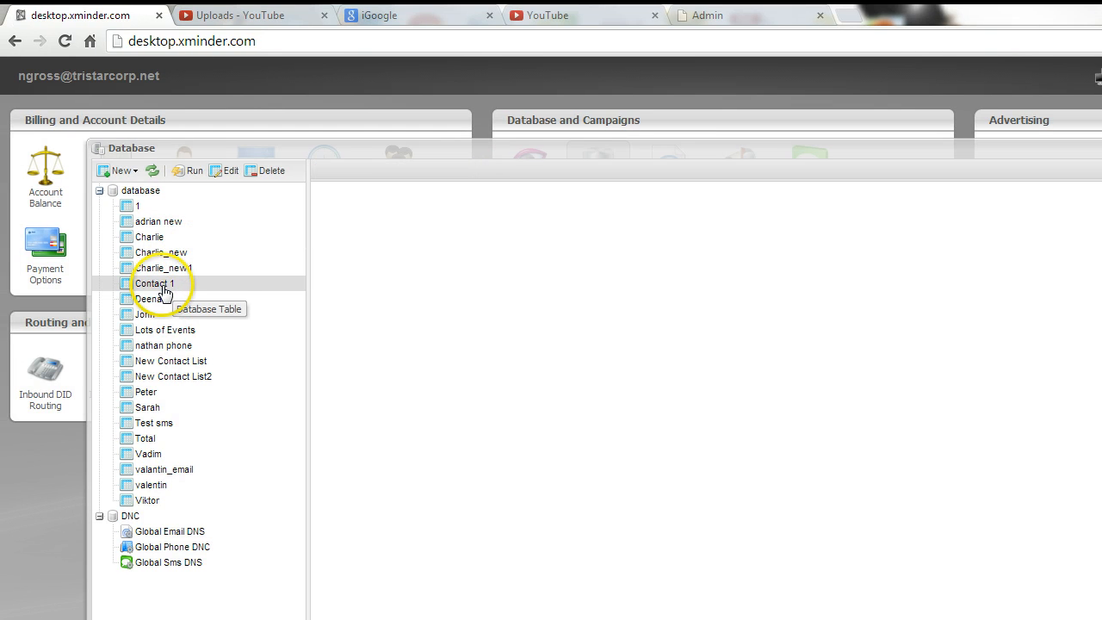
double_click(157, 286)
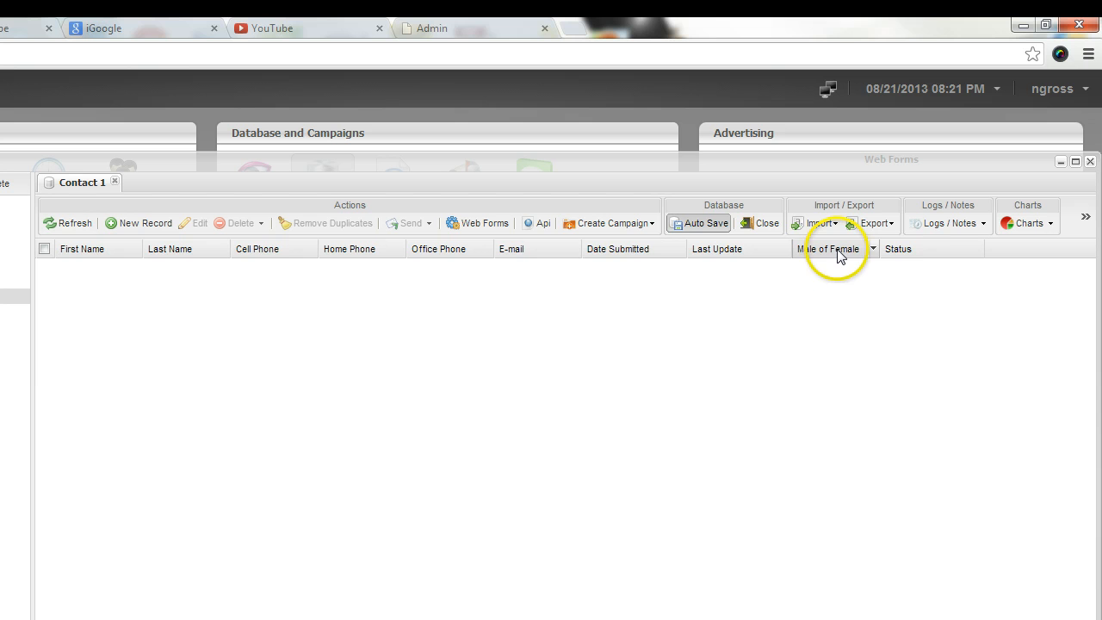
drag(838, 251, 637, 256)
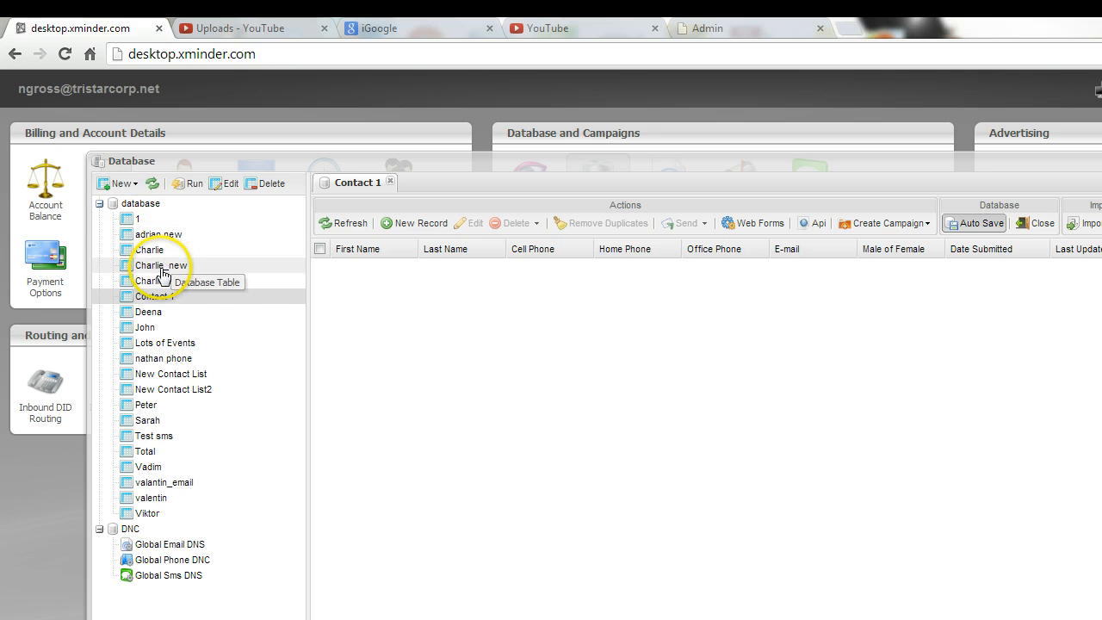
Open the Charlie table, then return to Contact 1 and close Charlie.
double_click(152, 249)
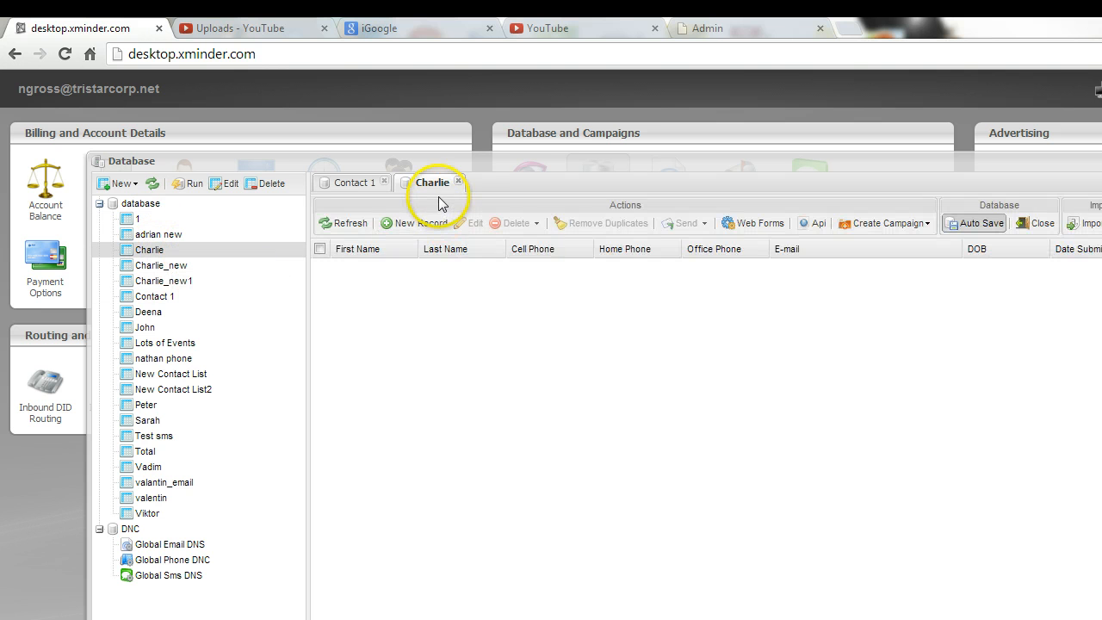
click(348, 184)
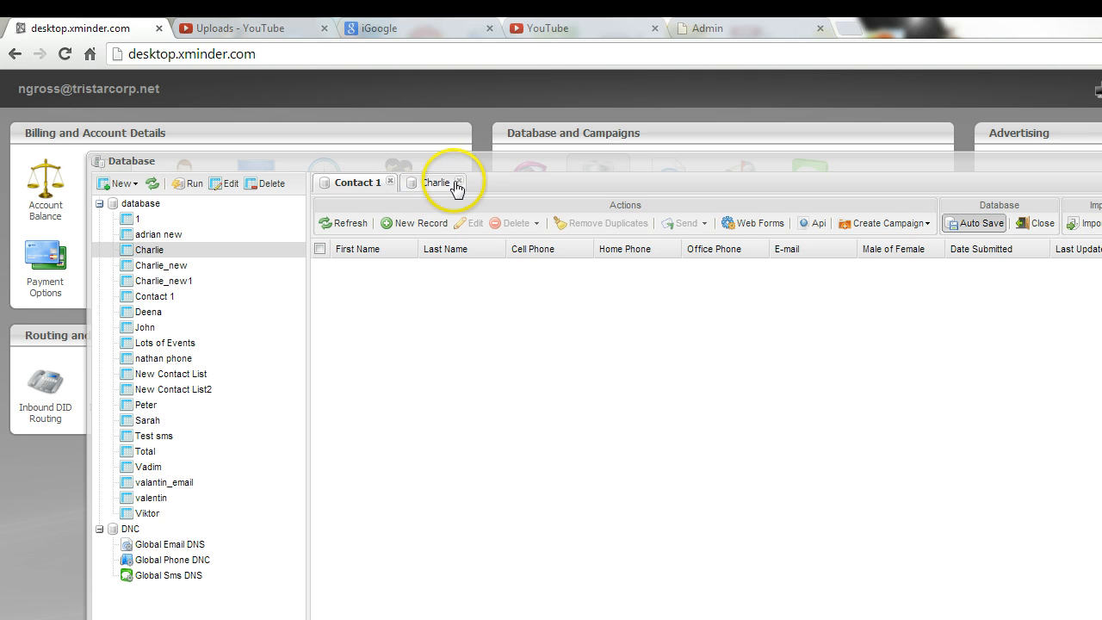
click(459, 183)
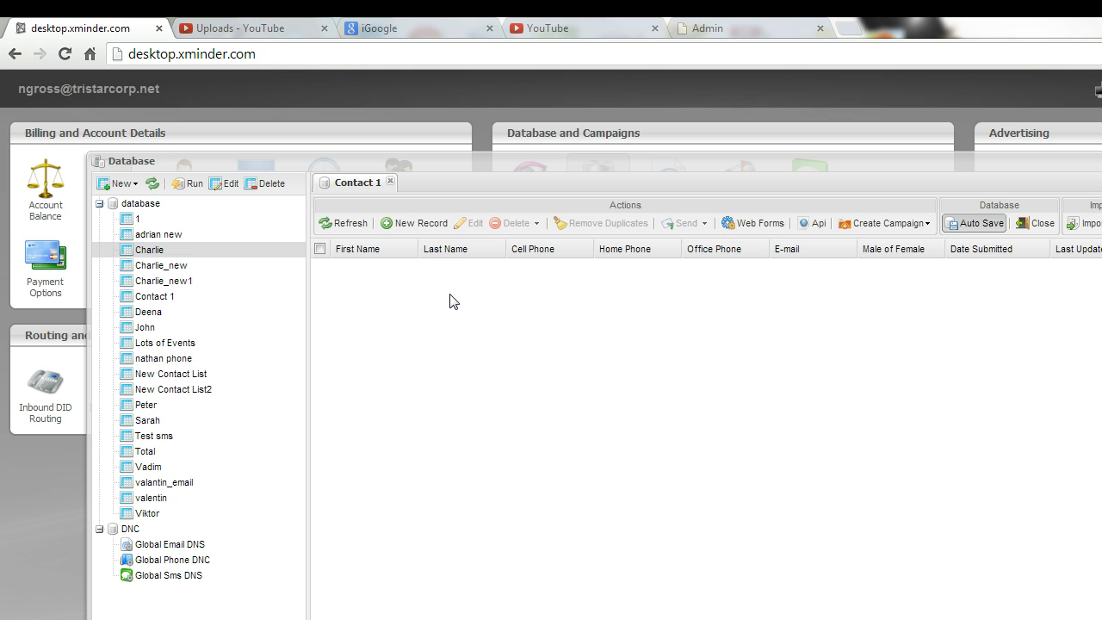
Add and save a record with the contact's first and last name, cell phone, e-mail, and male gender.
click(435, 226)
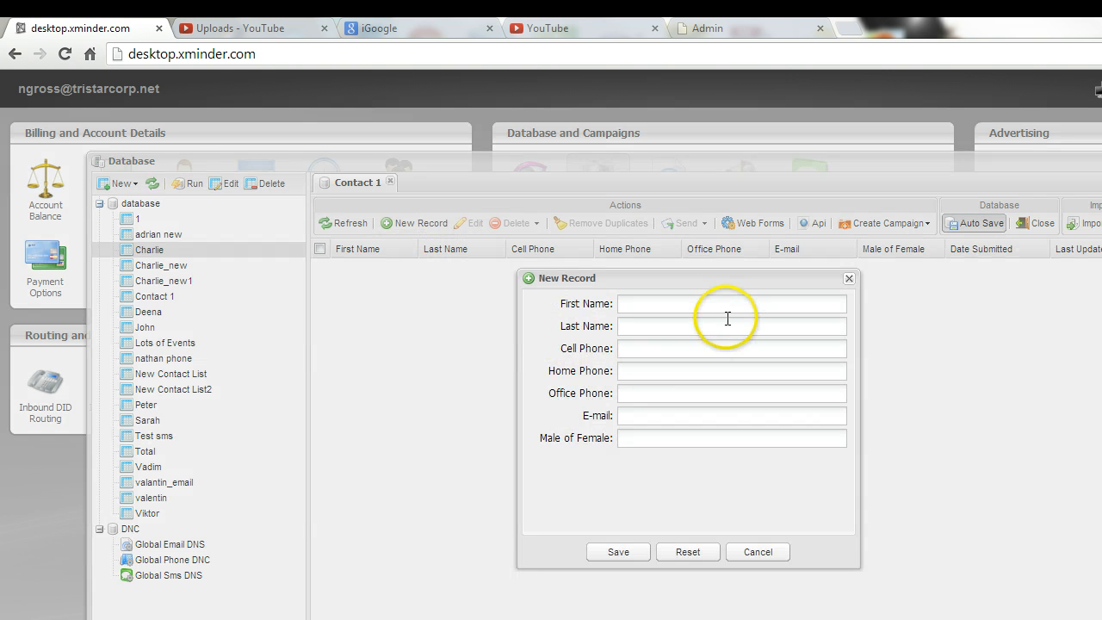
click(715, 305)
text(jo)
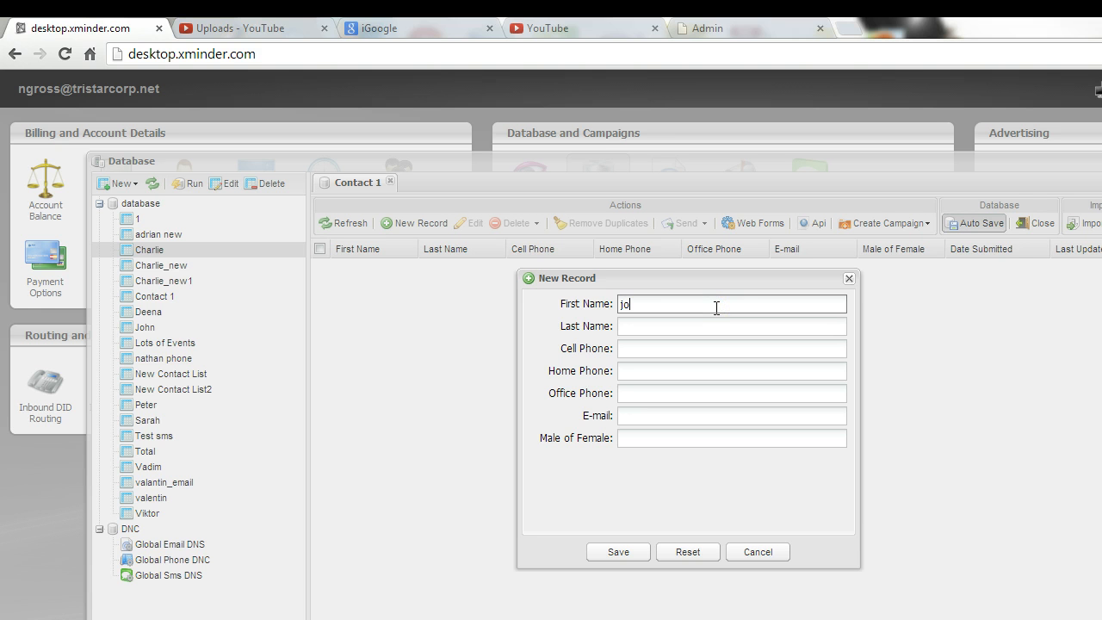
text(n)
key(Tab)
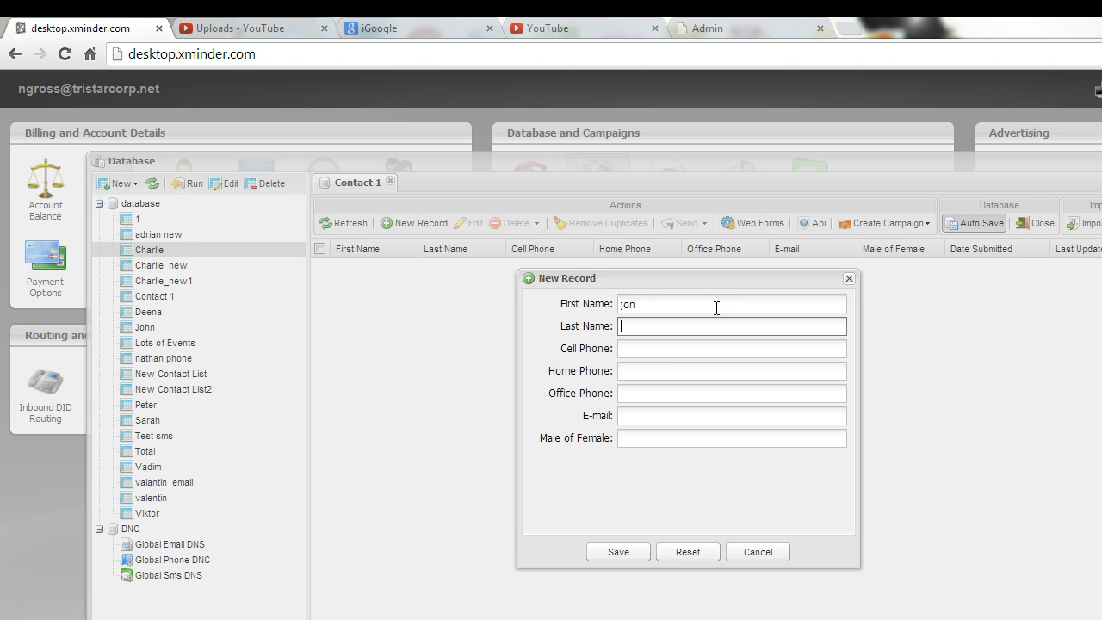
click(628, 352)
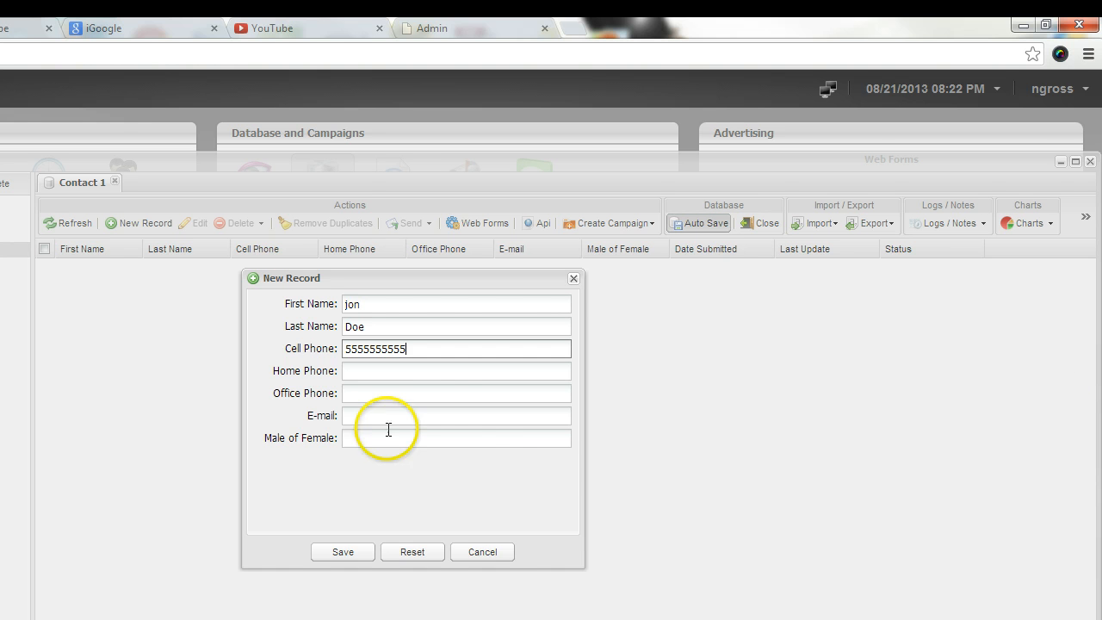
click(435, 394)
click(429, 416)
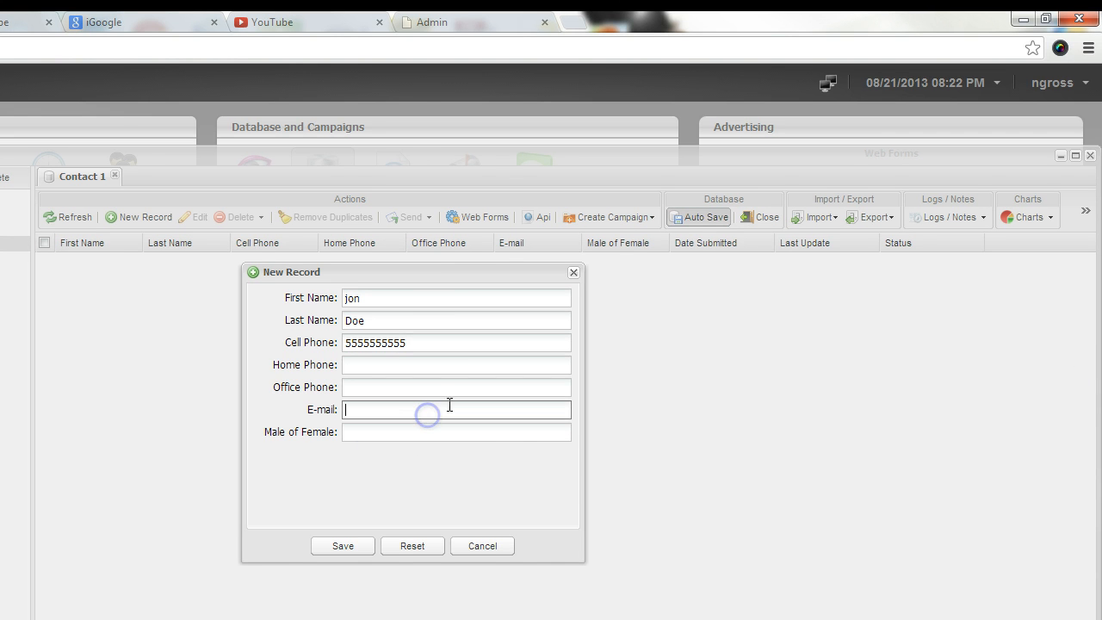
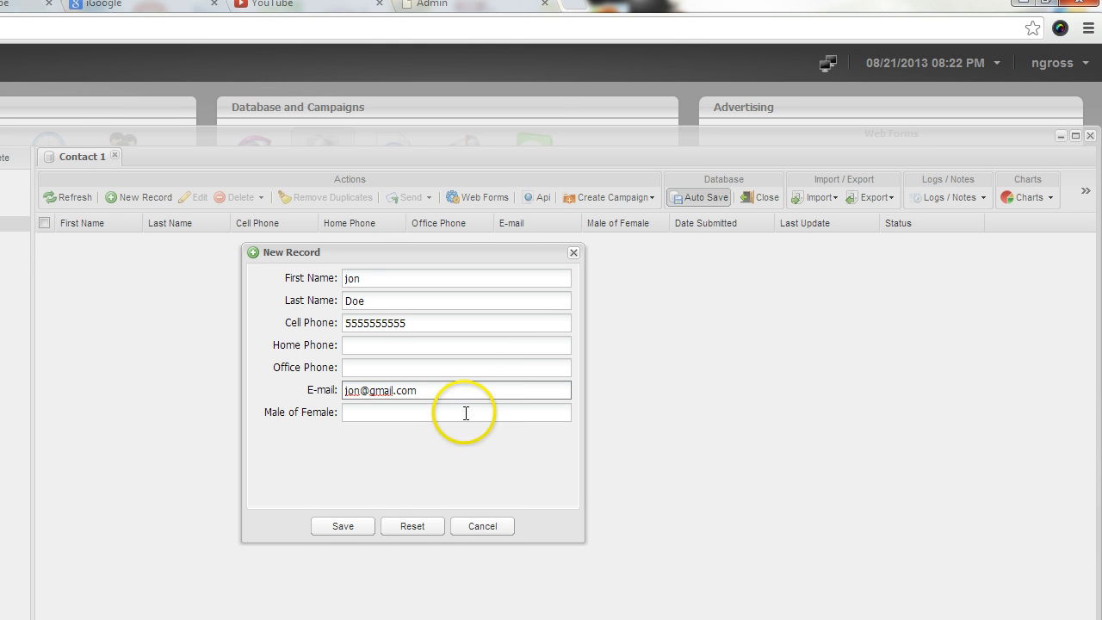
click(465, 432)
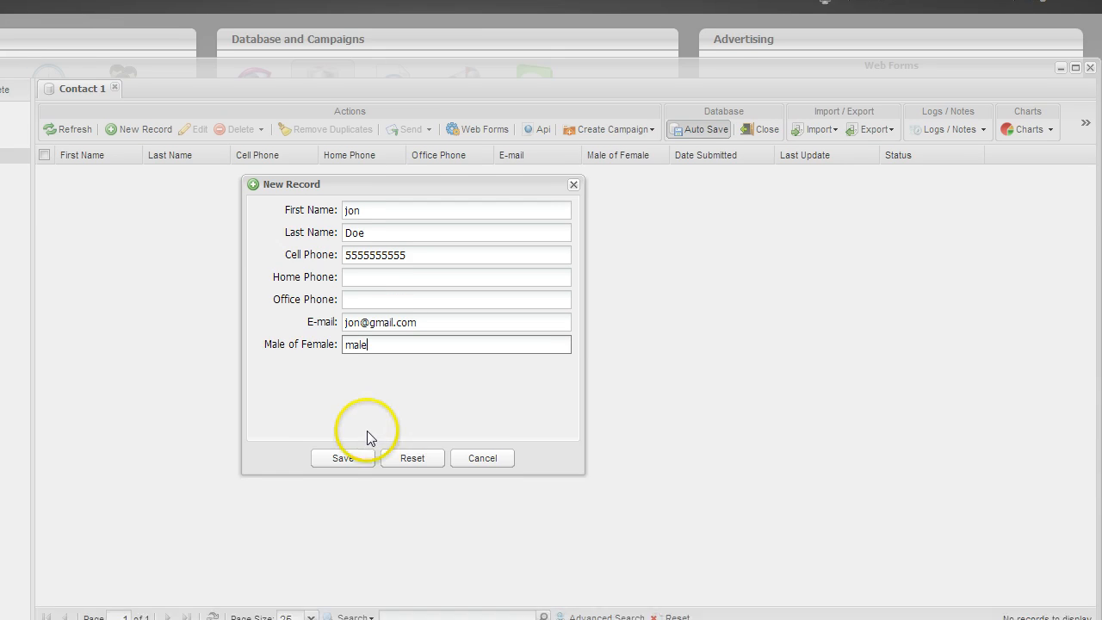
click(344, 527)
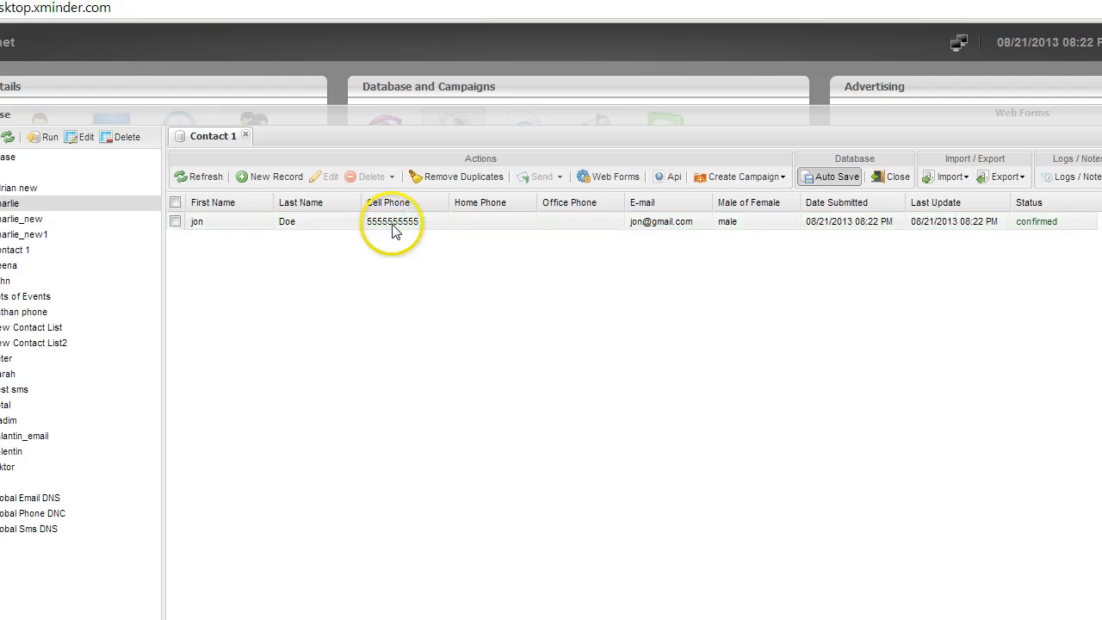
double_click(405, 234)
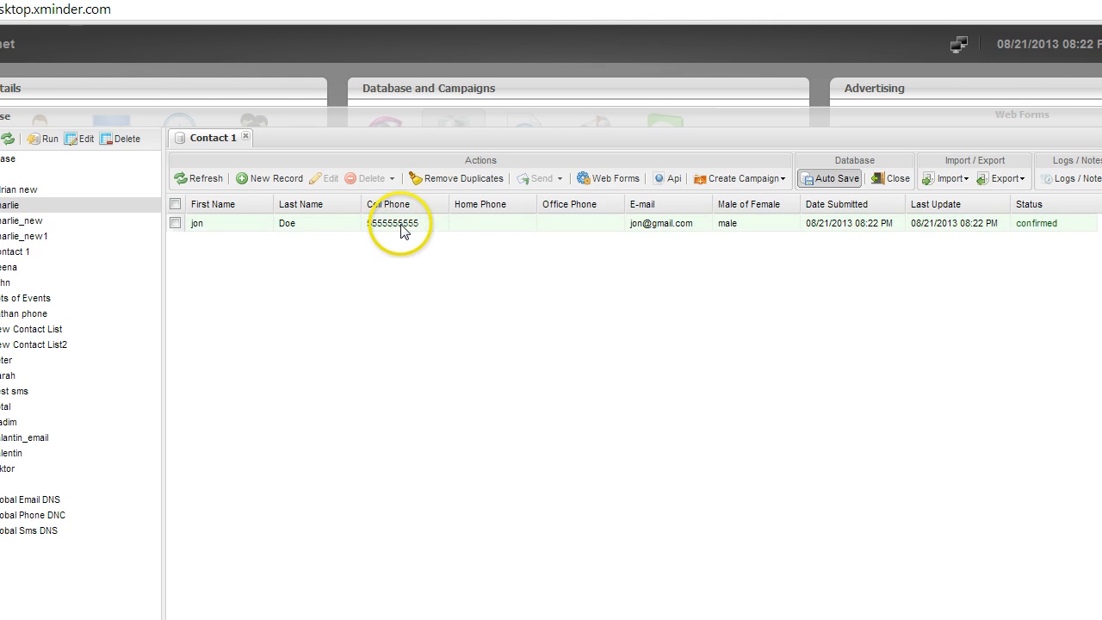
click(450, 278)
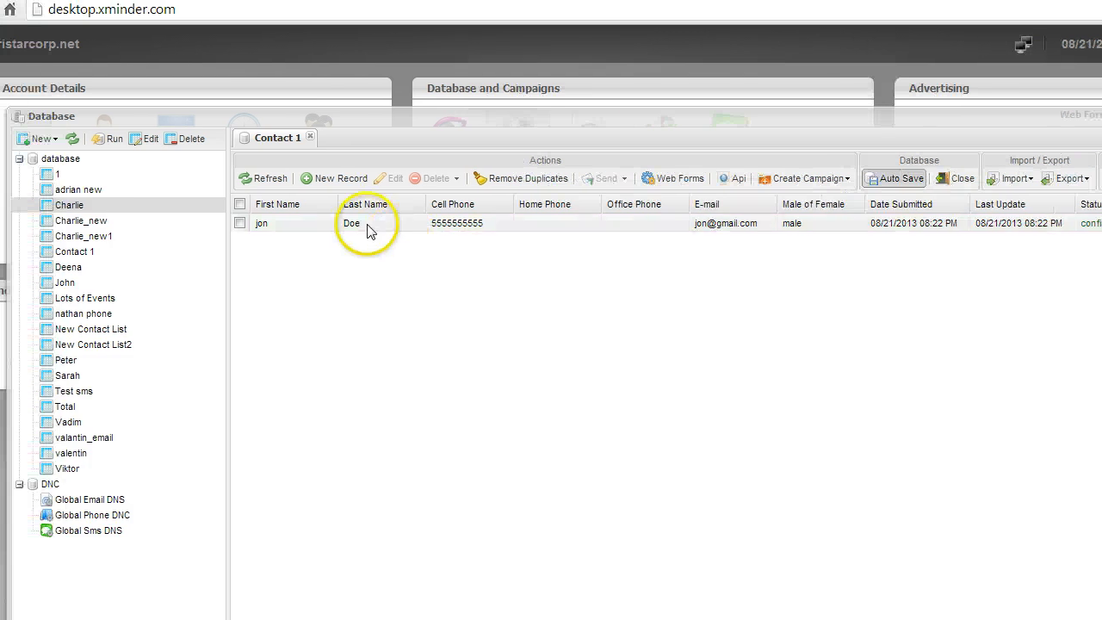
double_click(368, 227)
click(369, 248)
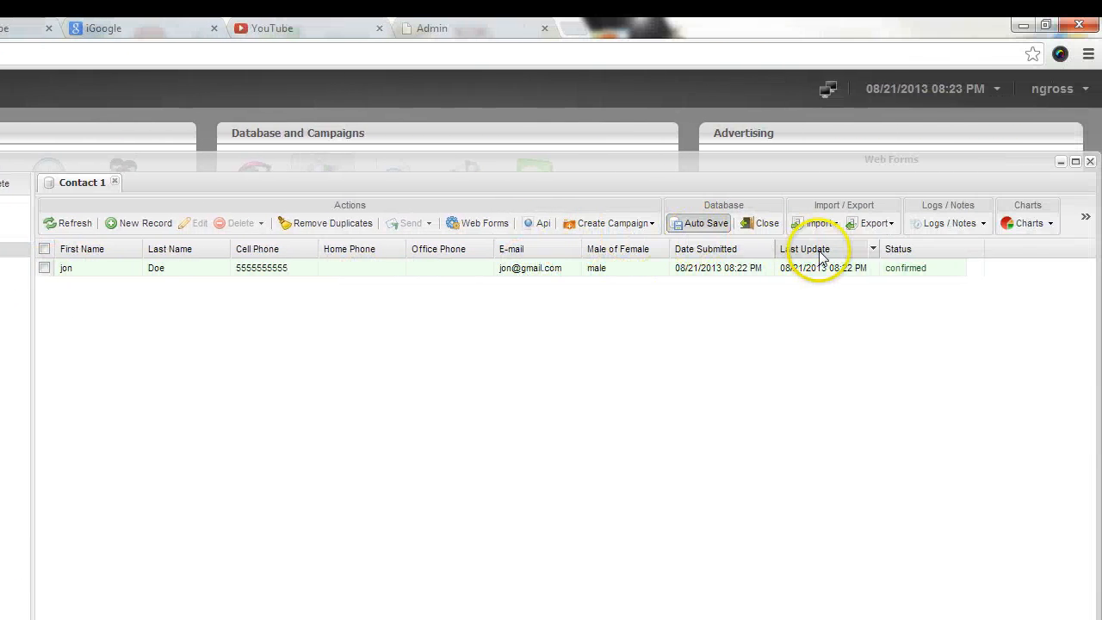
click(819, 223)
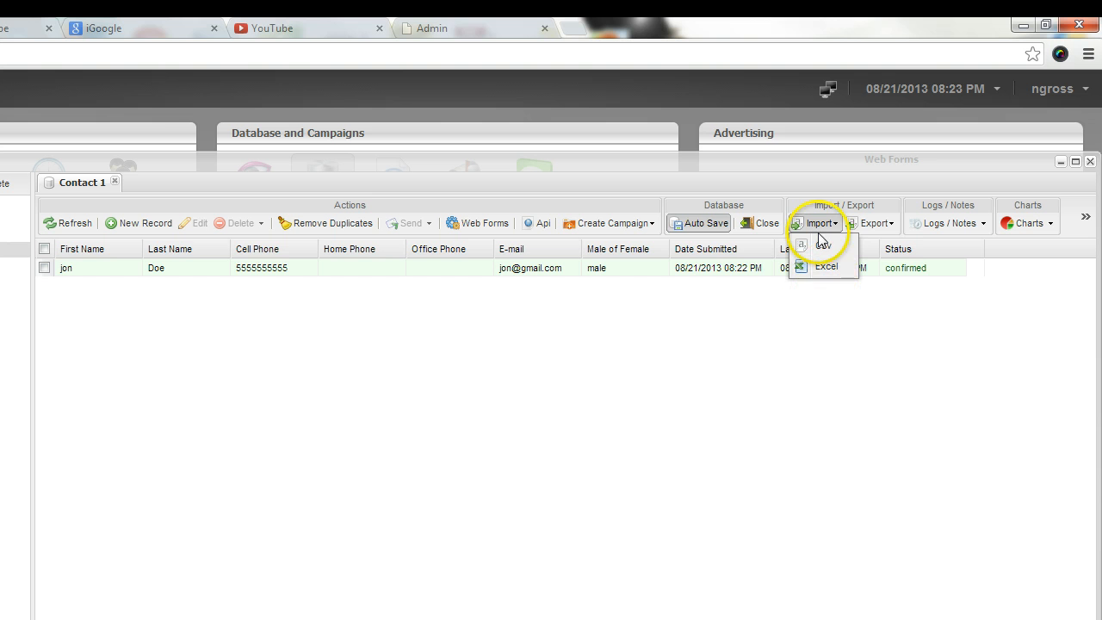
click(894, 229)
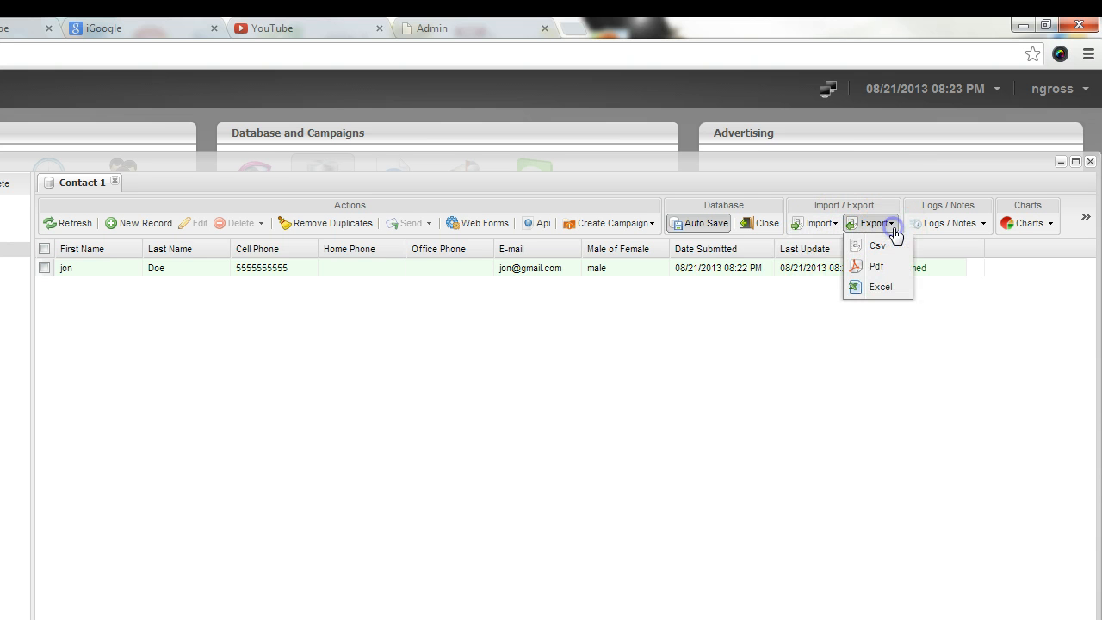
click(728, 329)
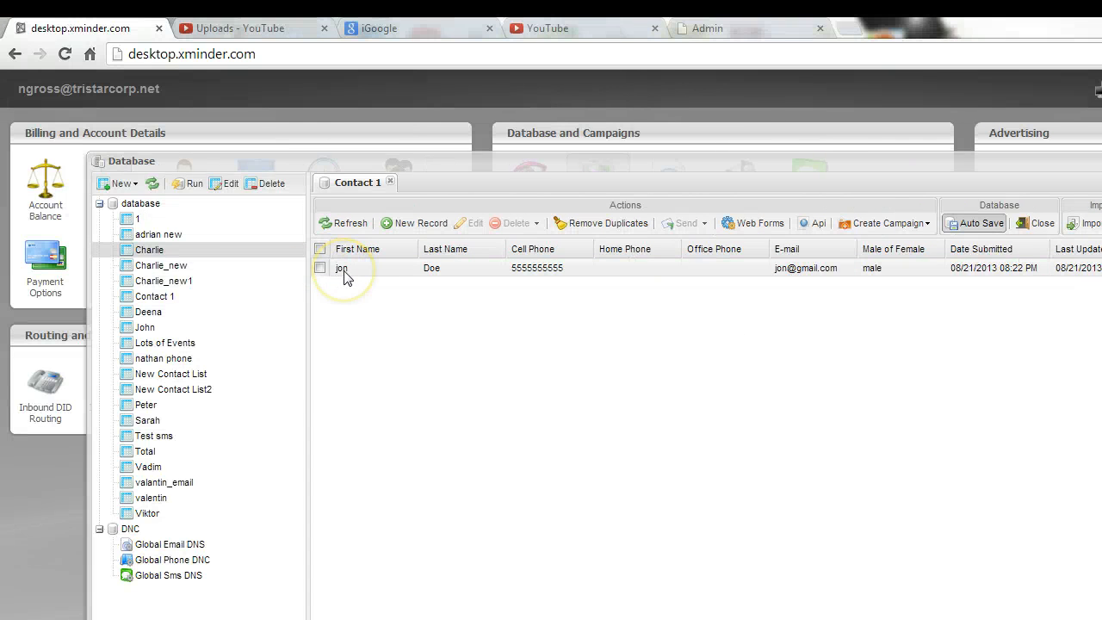
click(361, 268)
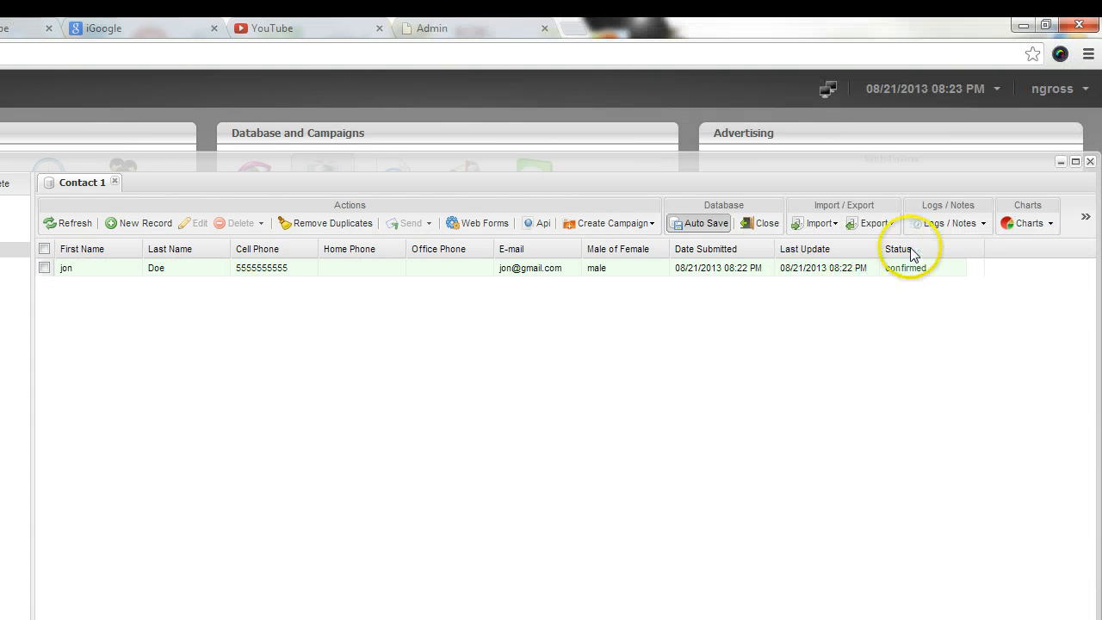